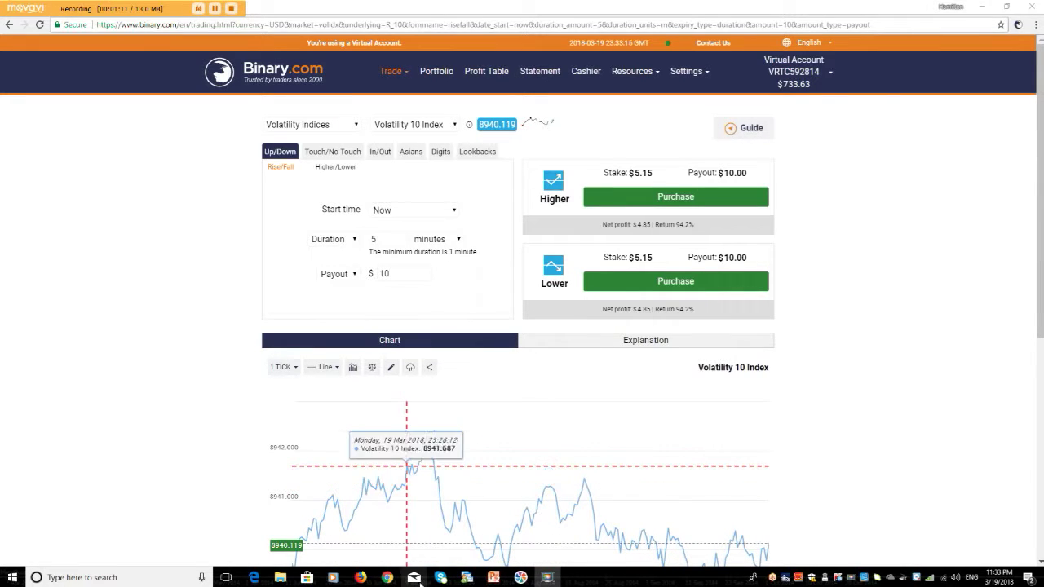
Switch from the Binary.com trading page to the 15-minute Volatility 75 Index chart
{"action": "mouse_move", "coordinate": [387, 579]}
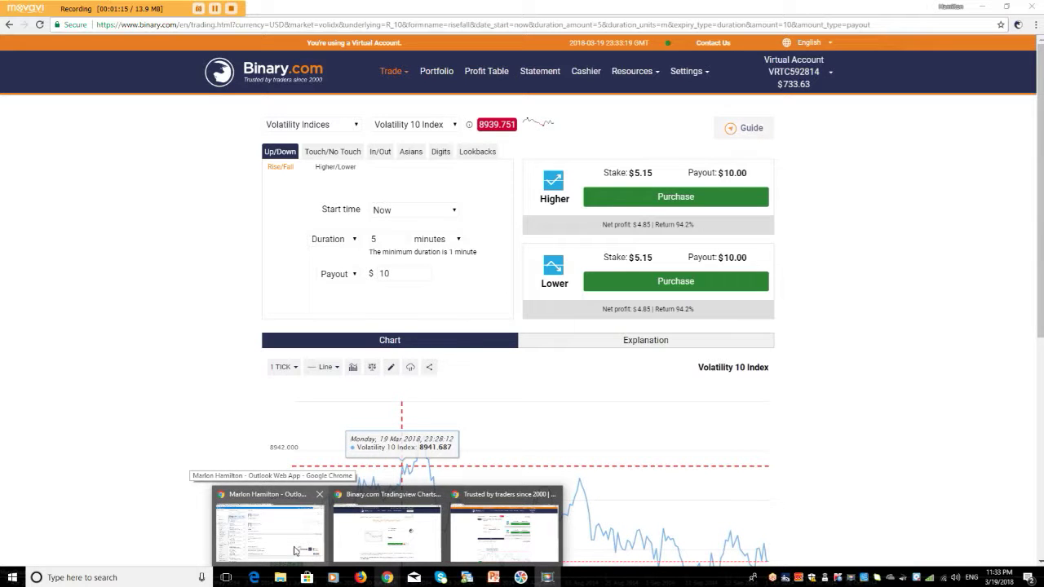
{"action": "left_click", "coordinate": [496, 534]}
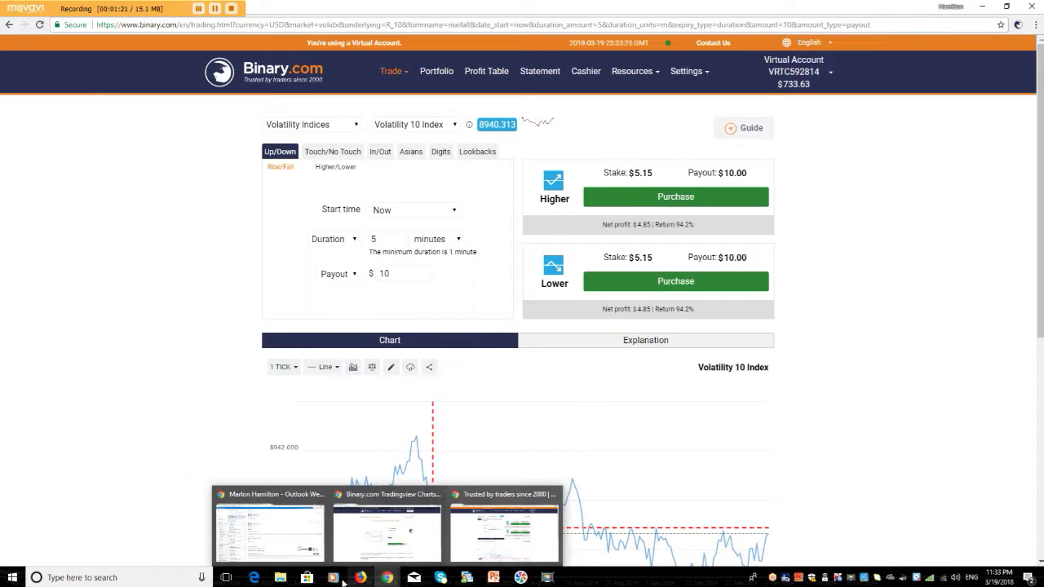
{"action": "mouse_move", "coordinate": [261, 578]}
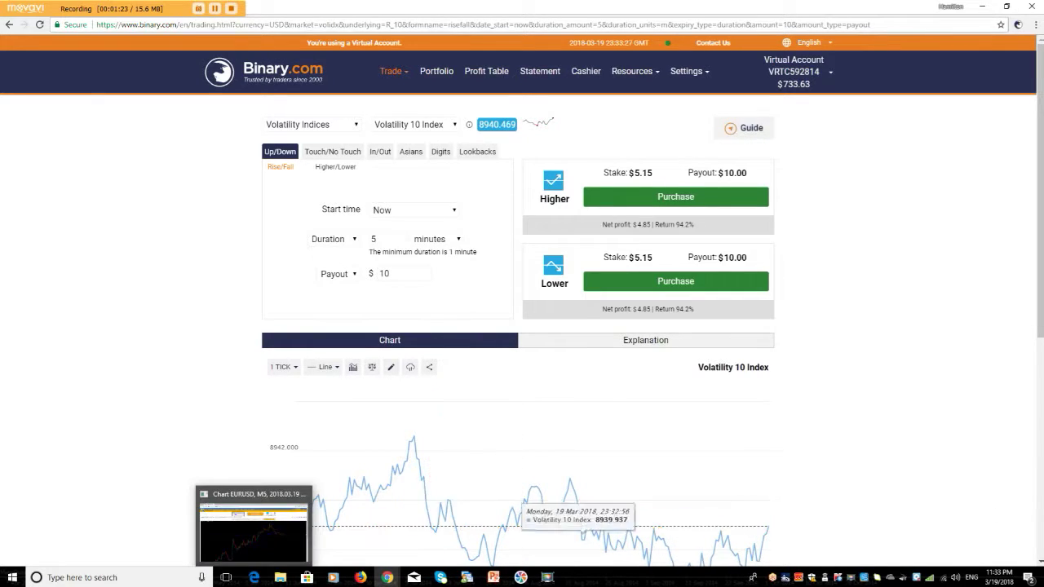
{"action": "left_click", "coordinate": [546, 578]}
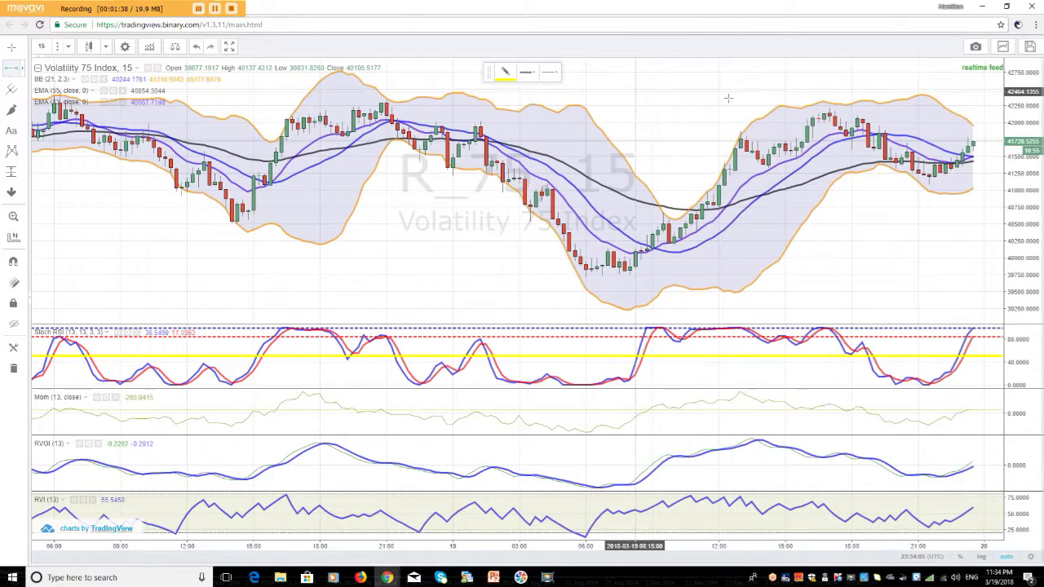
Draw three horizontal lines on the Volatility 75 price chart at about 42181, 40524 and 41180
{"action": "left_click", "coordinate": [840, 109]}
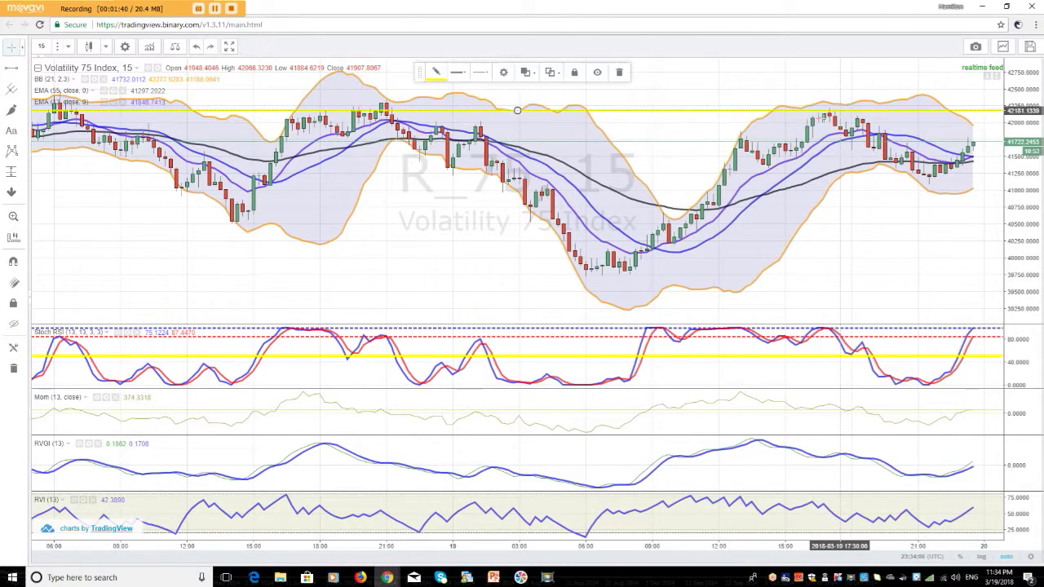
{"action": "left_click", "coordinate": [10, 72]}
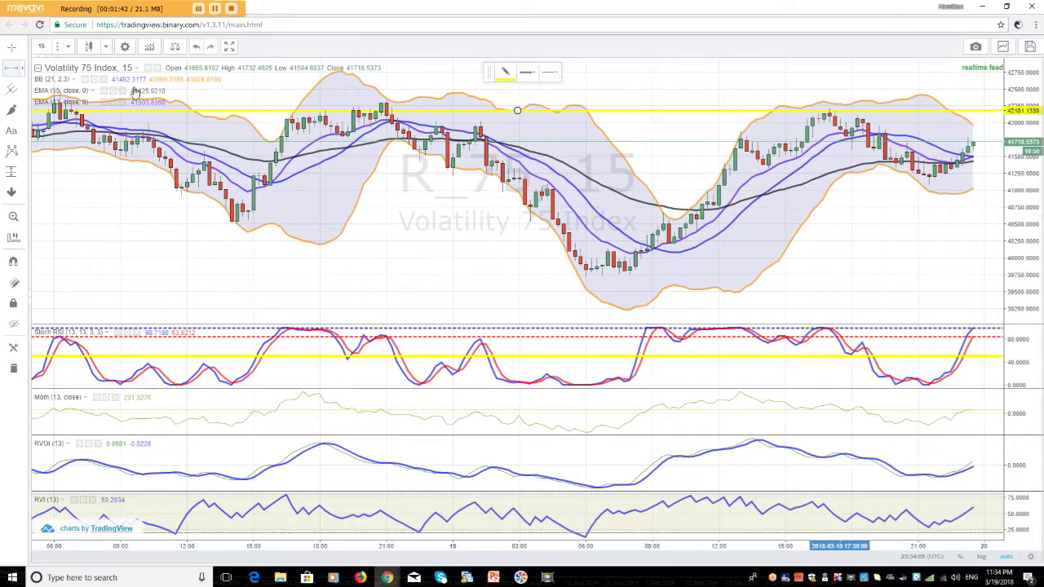
{"action": "left_click", "coordinate": [303, 222]}
{"action": "left_click", "coordinate": [11, 69]}
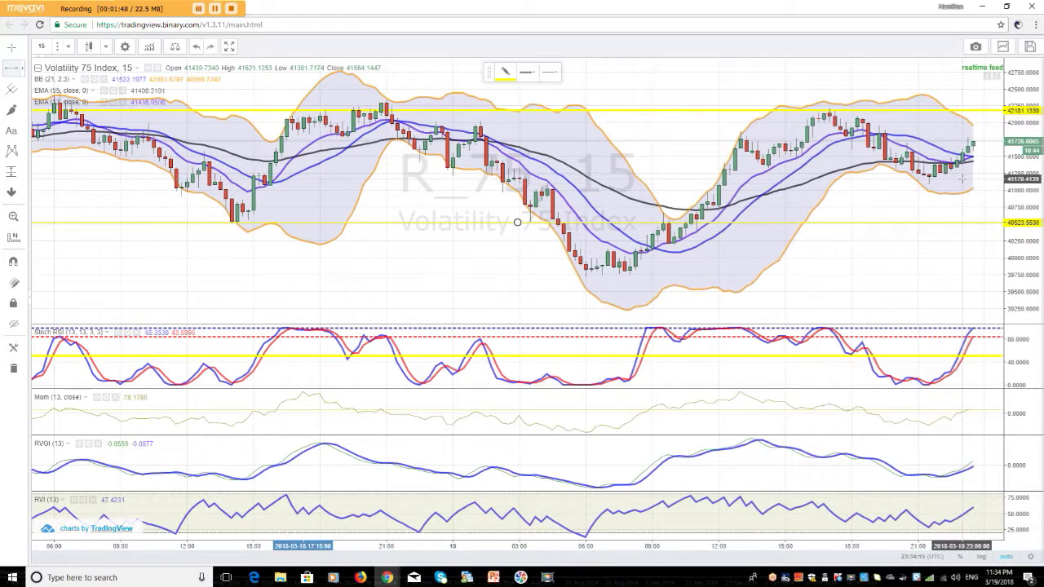
{"action": "left_click", "coordinate": [517, 179]}
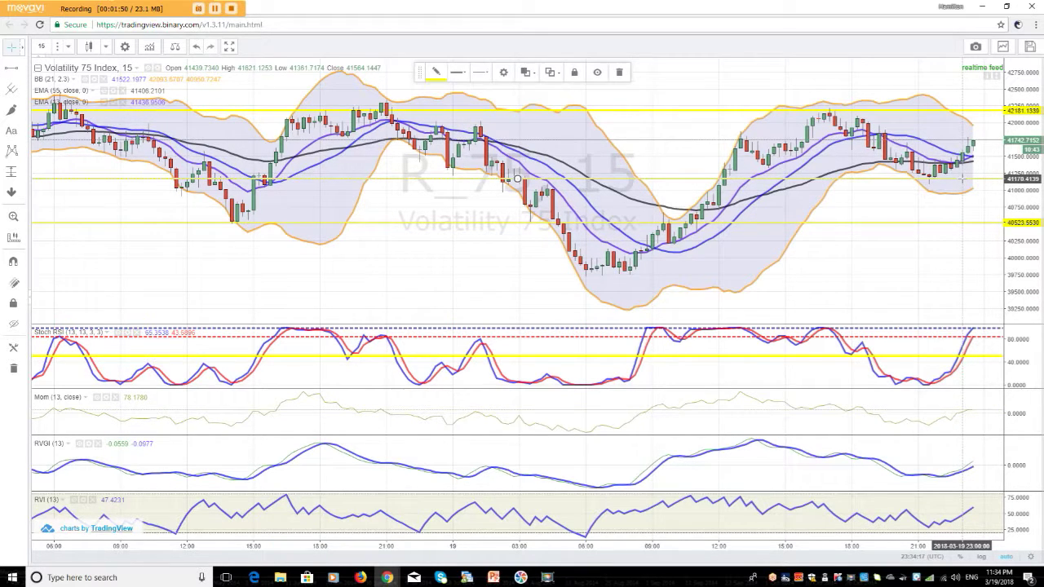
Add horizontal lines at about 41979 and at about 39844, along the price chart's lowest lows
{"action": "left_click", "coordinate": [11, 69]}
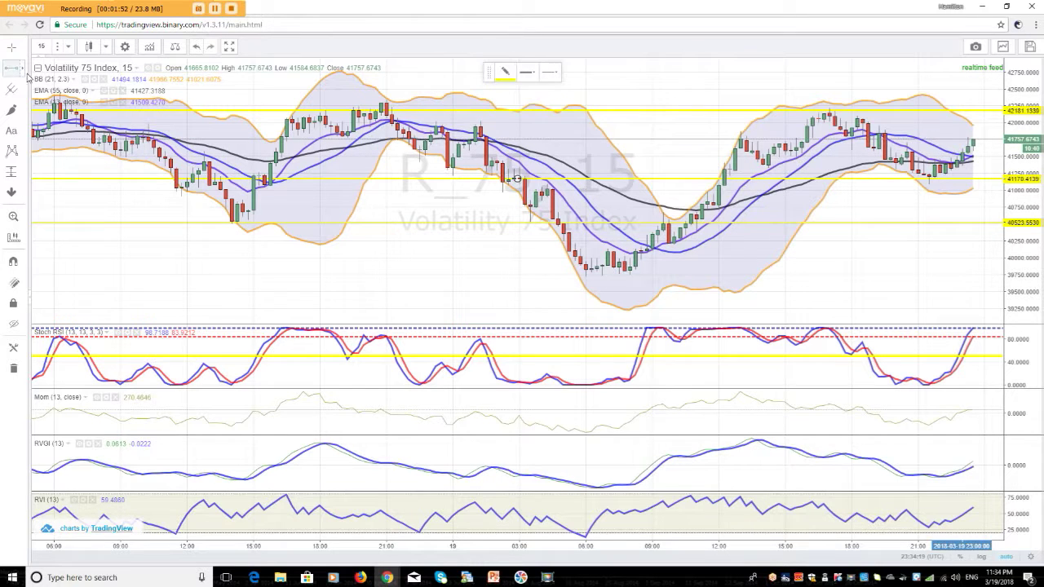
{"action": "left_click", "coordinate": [517, 124]}
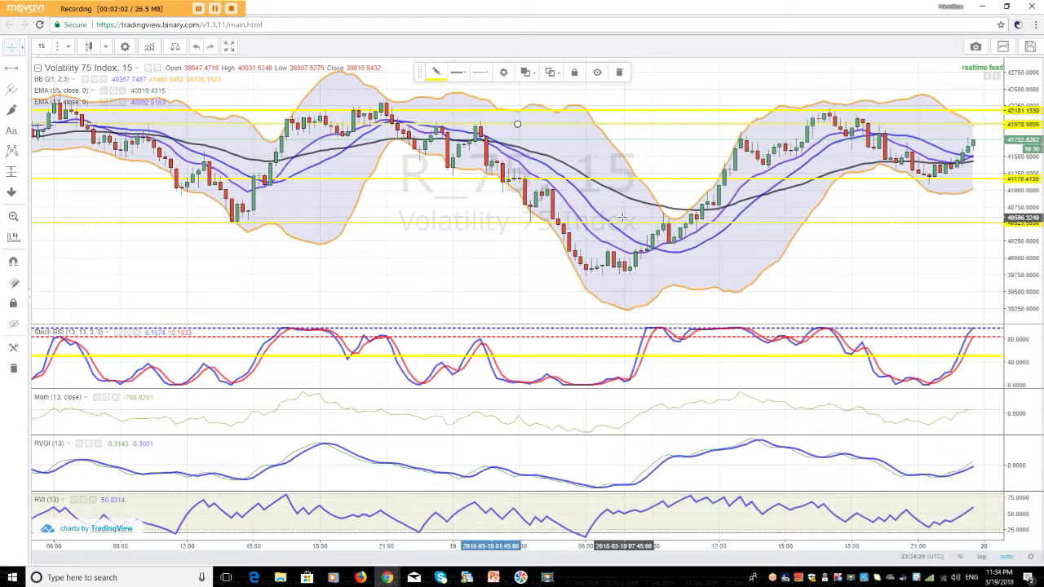
{"action": "key", "text": "alt+h"}
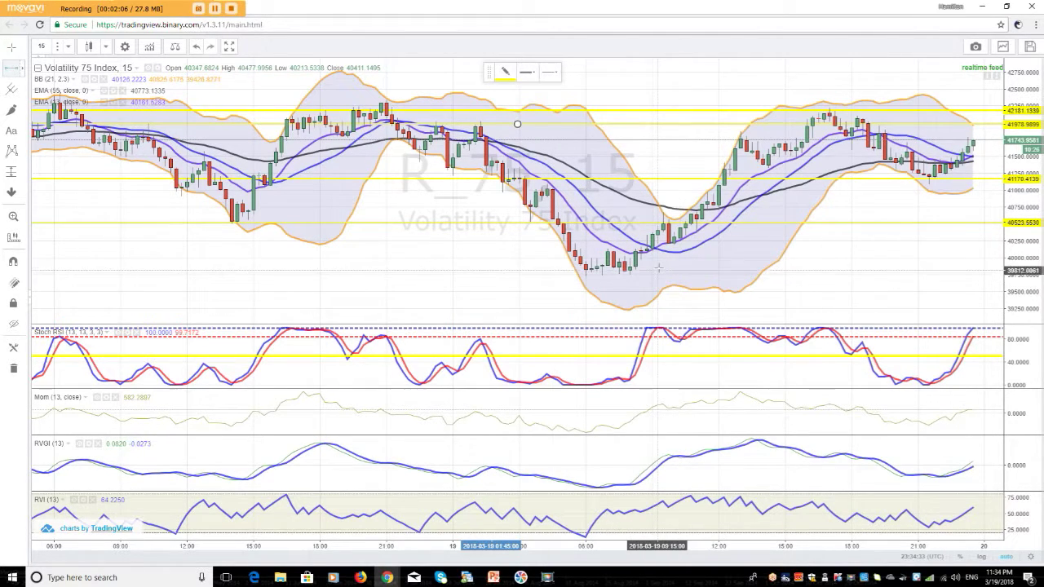
{"action": "left_click", "coordinate": [517, 268]}
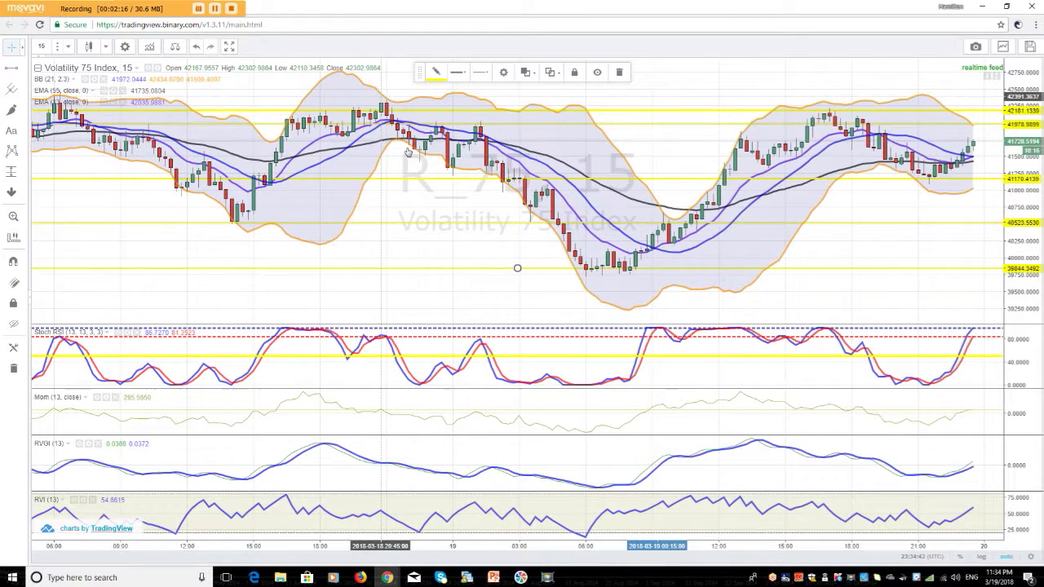
{"action": "left_click_drag", "start_coordinate": [414, 100], "coordinate": [412, 96]}
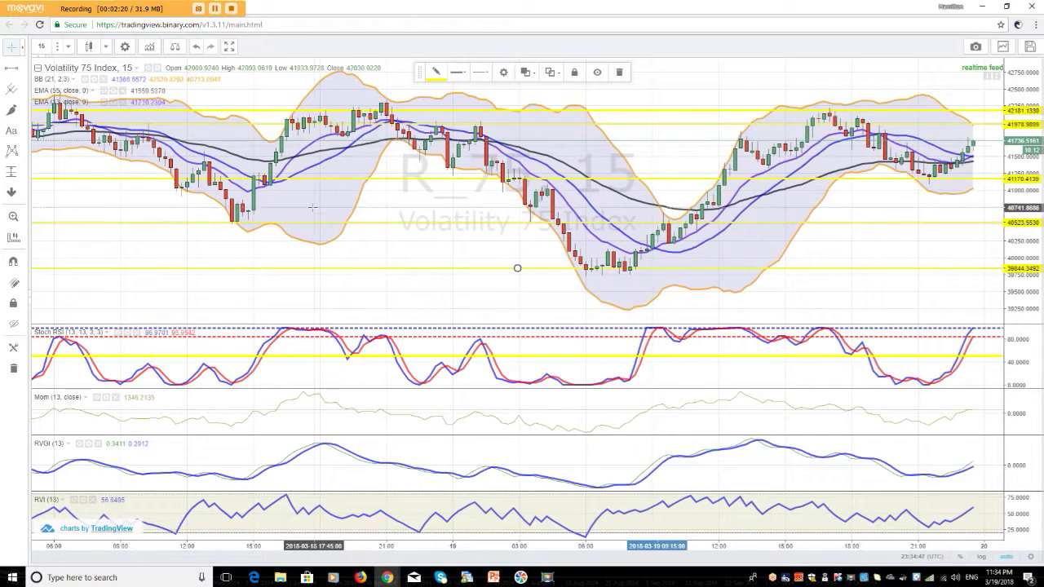
{"action": "left_click_drag", "start_coordinate": [305, 222], "coordinate": [349, 228]}
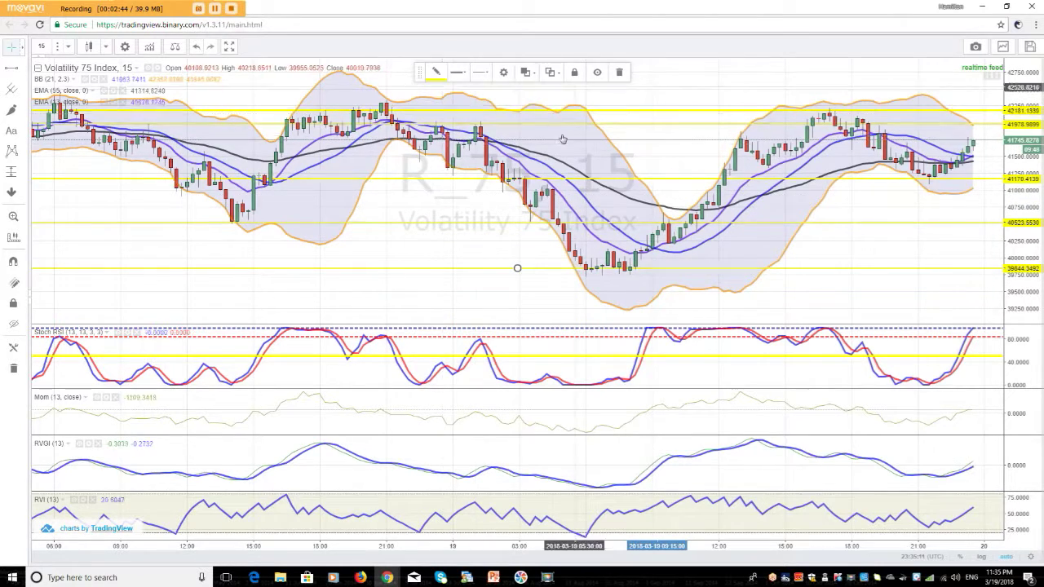
{"action": "left_click_drag", "start_coordinate": [543, 129], "coordinate": [543, 127]}
{"action": "left_click", "coordinate": [373, 200]}
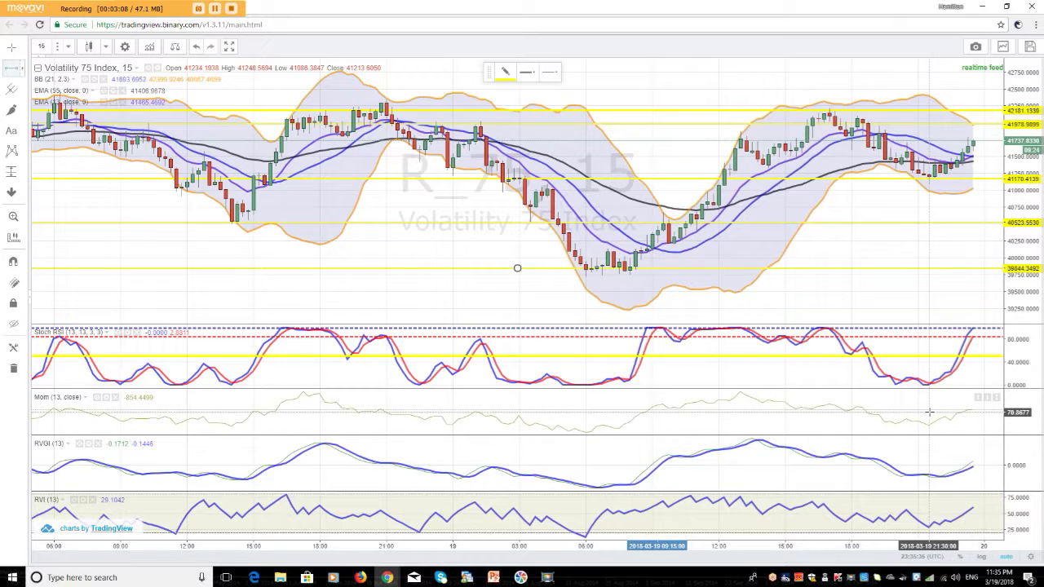
Draw a horizontal midline in the Momentum pane at about -6.7, the RVGI pane at about -0.02 and the RVI pane at about 48.2
{"action": "left_click", "coordinate": [929, 414]}
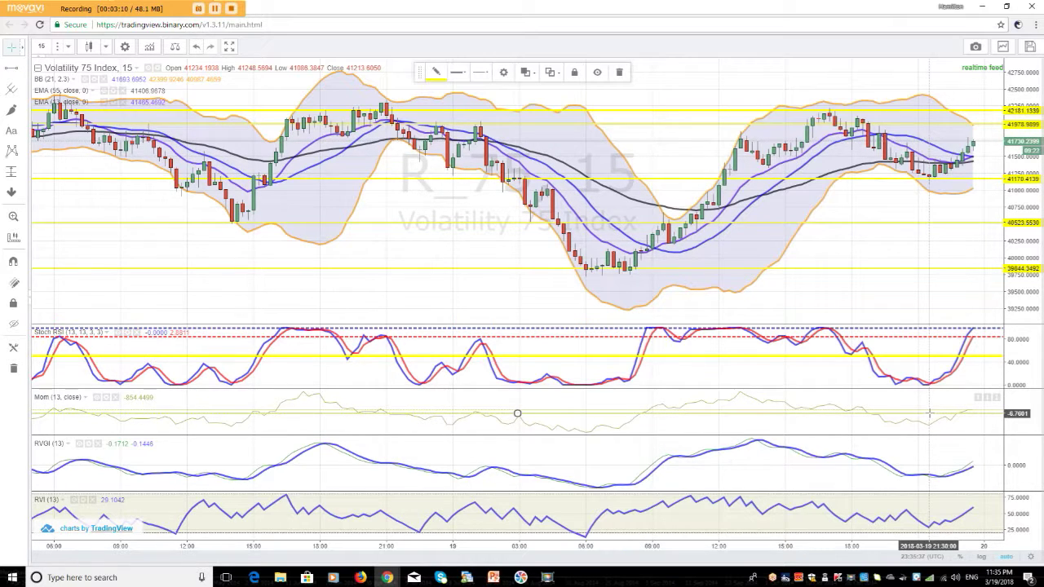
{"action": "left_click", "coordinate": [11, 72]}
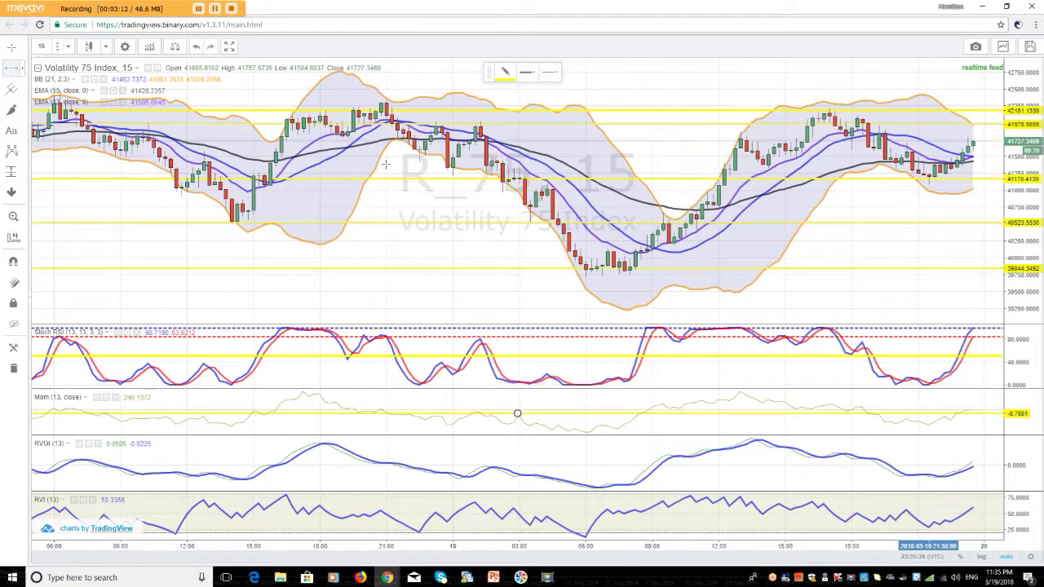
{"action": "left_click", "coordinate": [963, 466]}
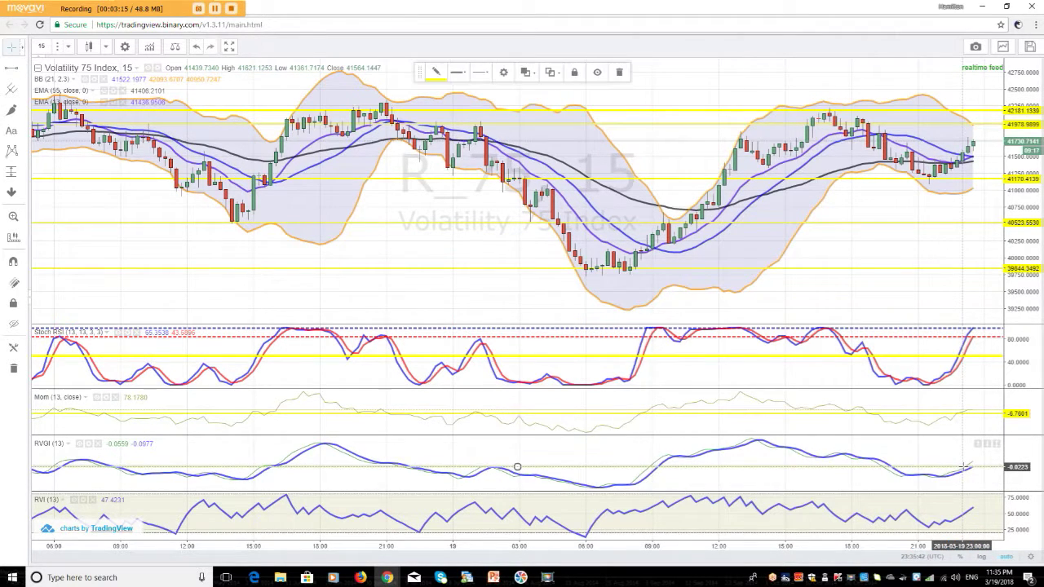
{"action": "left_click", "coordinate": [12, 71]}
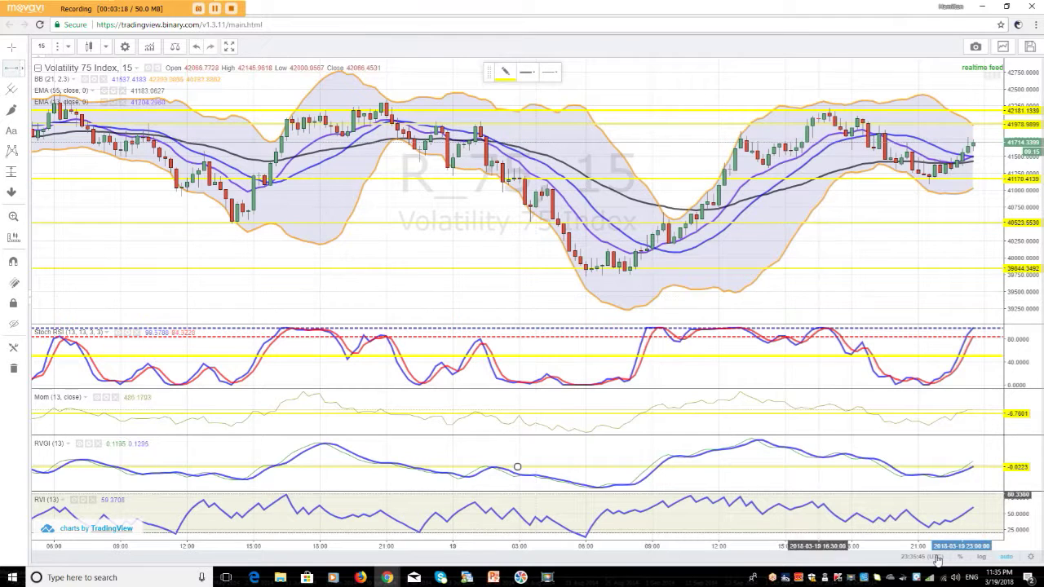
{"action": "left_click", "coordinate": [980, 514]}
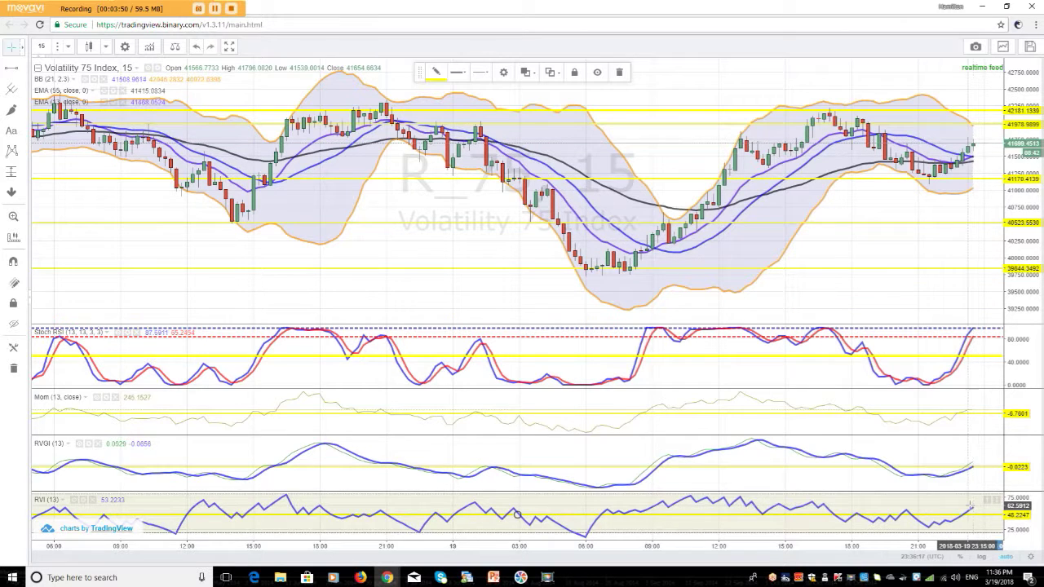
Change the chart's time interval to 1 minute
{"action": "left_click", "coordinate": [69, 48]}
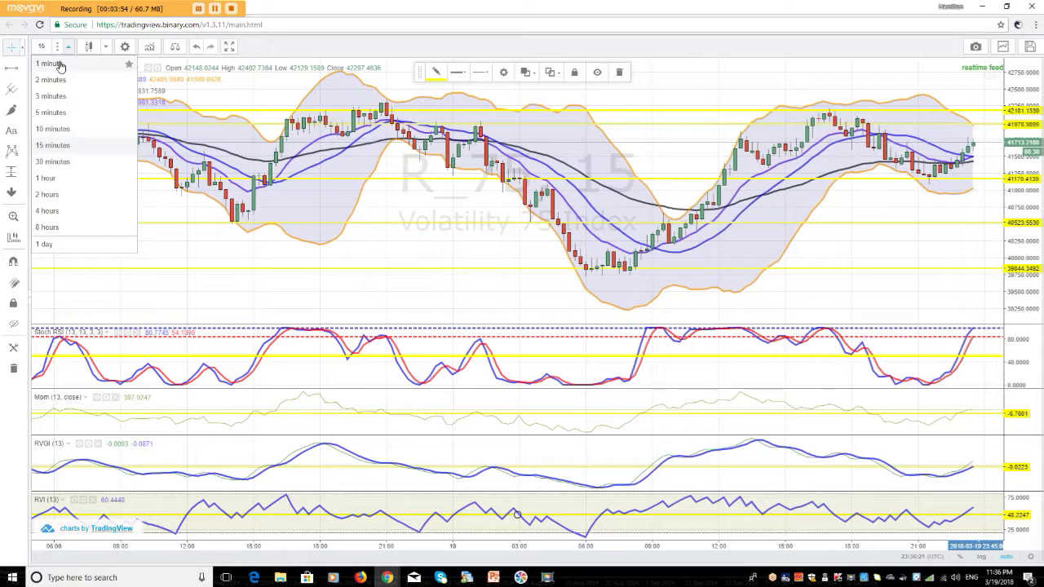
{"action": "left_click", "coordinate": [51, 64]}
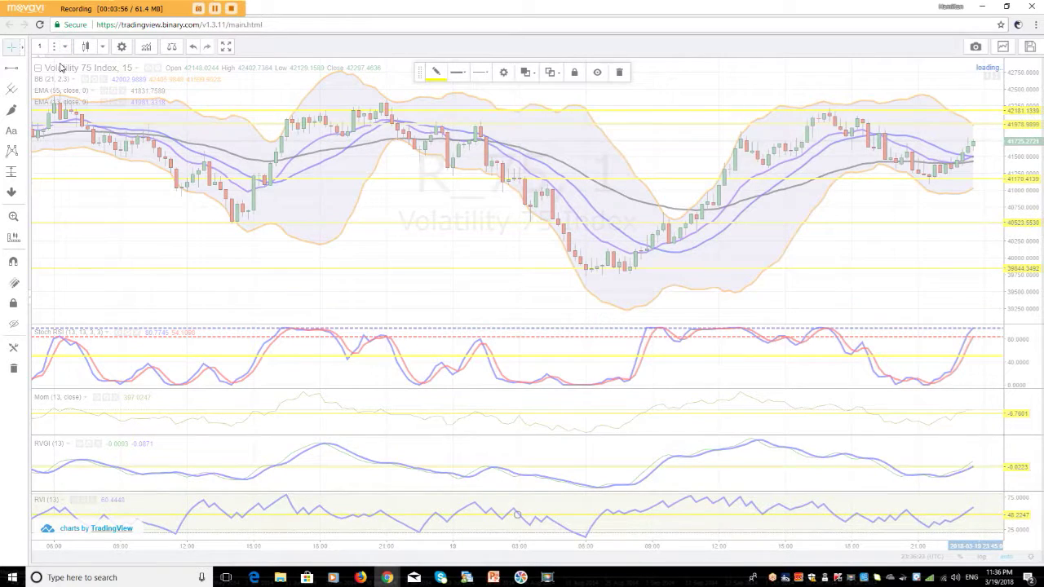
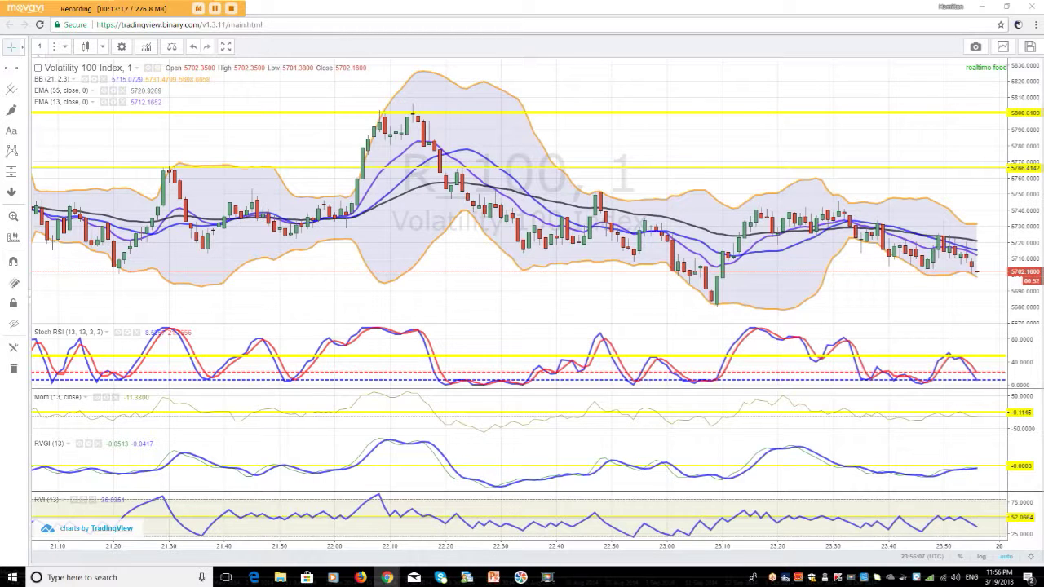
Examine the open Volatility 100 Index contracts and account balance in the portfolio window, alternating with the 1-minute chart
{"action": "key", "text": "alt+Tab"}
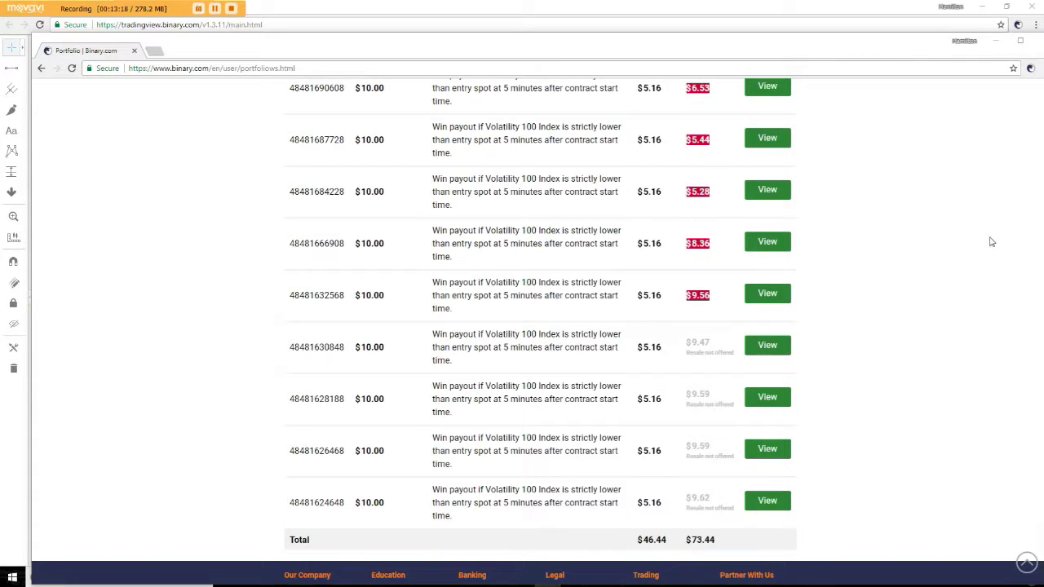
{"action": "scroll", "coordinate": [991, 243], "scroll_direction": "down", "scroll_amount": 2}
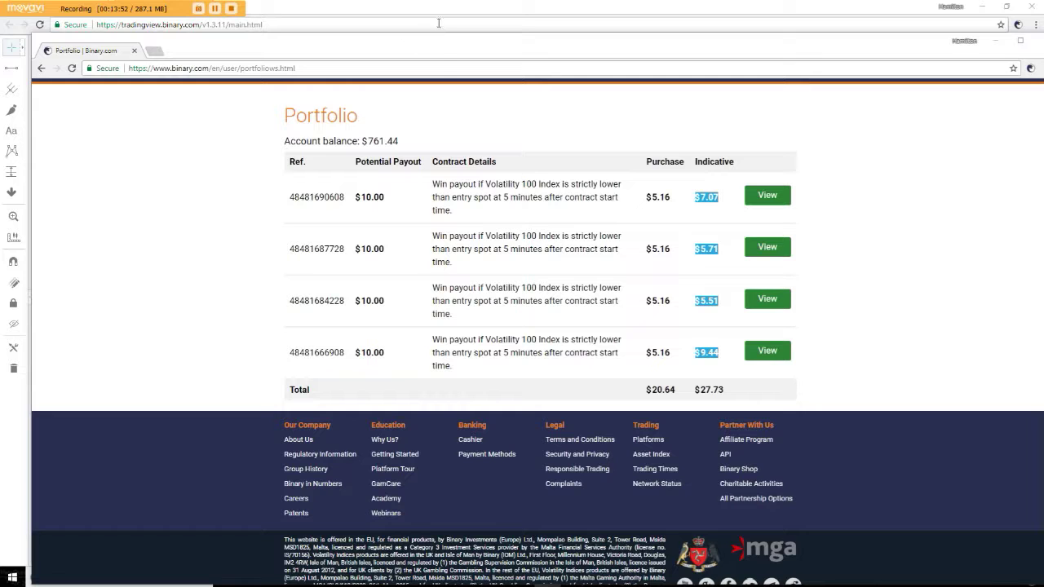
{"action": "left_click_drag", "start_coordinate": [366, 44], "coordinate": [1043, 65]}
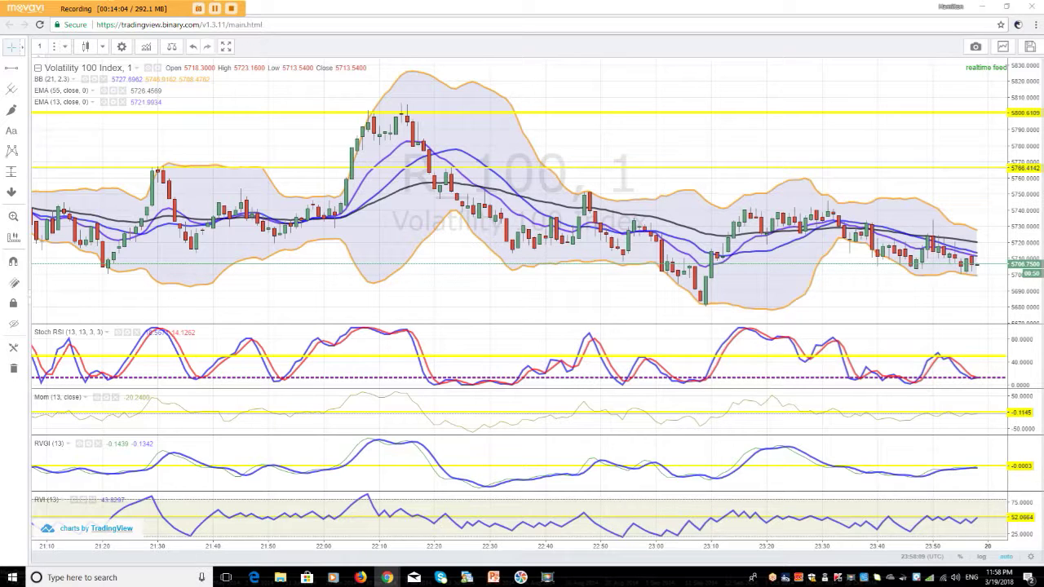
{"action": "key", "text": "alt+Tab"}
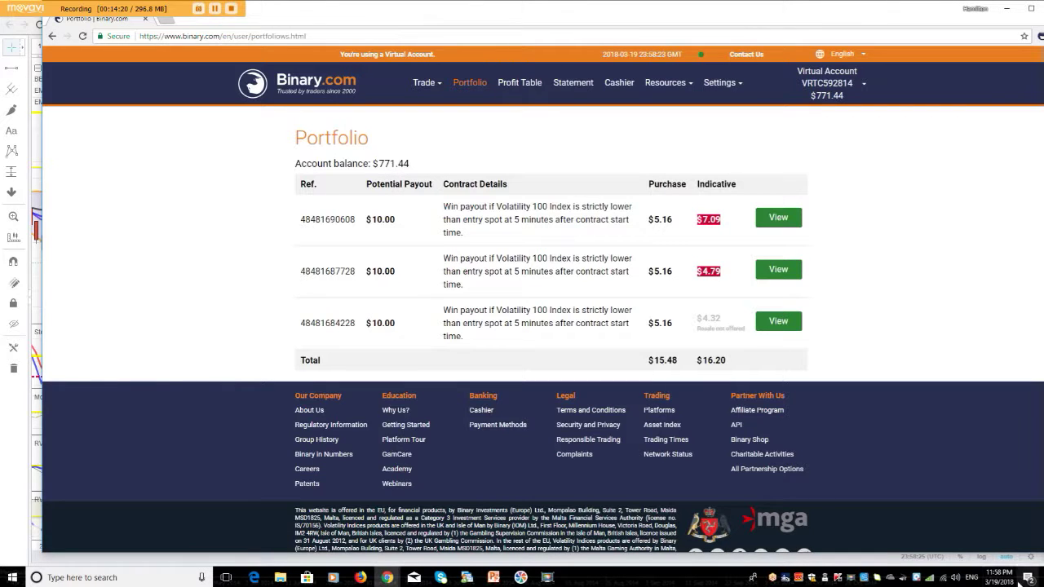
{"action": "left_click_drag", "start_coordinate": [479, 14], "coordinate": [1043, 13]}
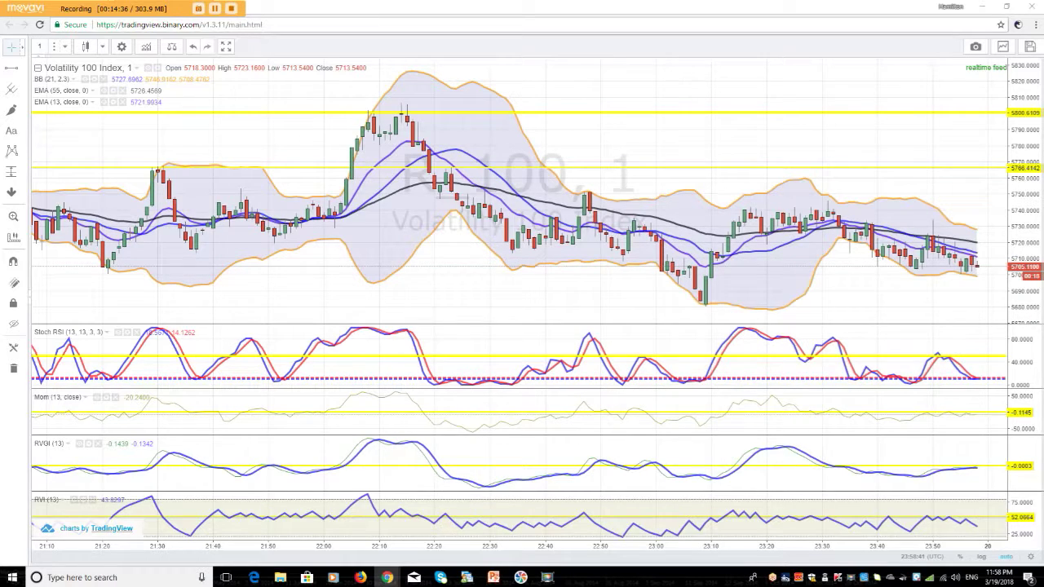
{"action": "key", "text": "alt+Tab"}
{"action": "left_click_drag", "start_coordinate": [465, 131], "coordinate": [576, 31]}
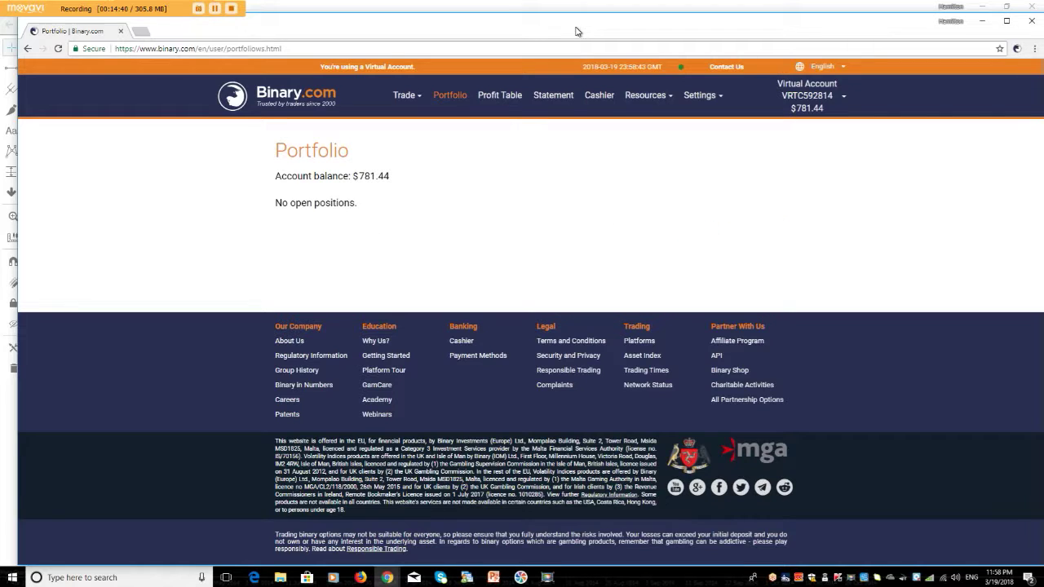
{"action": "left_click_drag", "start_coordinate": [573, 31], "coordinate": [707, 40]}
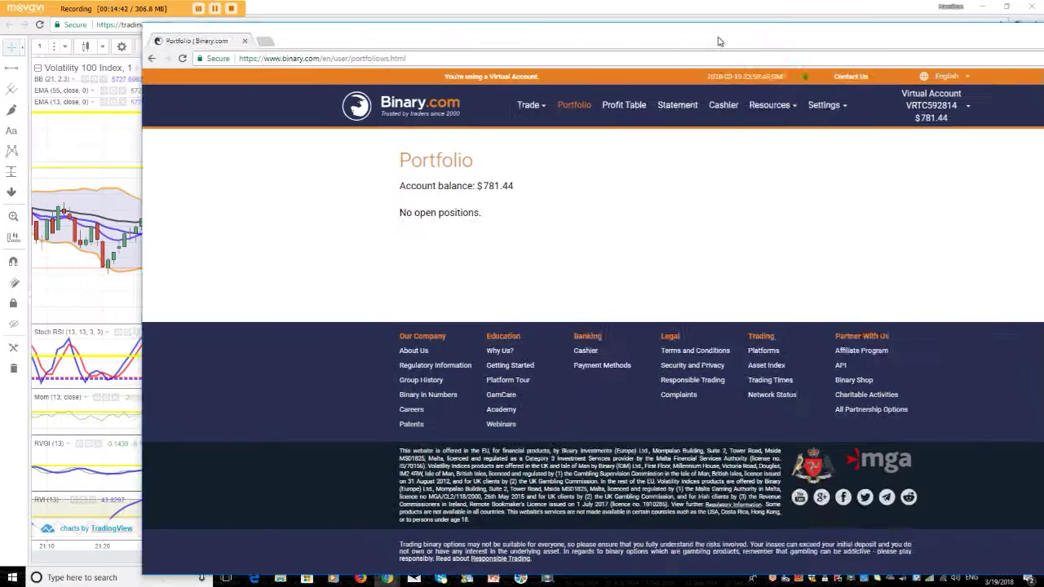
{"action": "key", "text": "alt+Tab"}
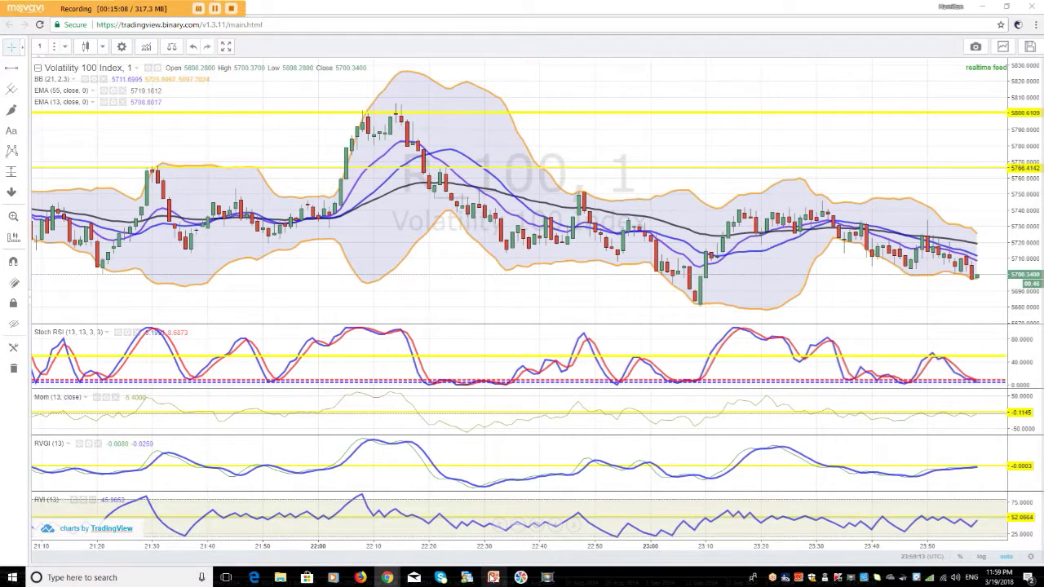
Switch to the PowerPoint presentation and start the slide show from the current Bollinger Bands slide
{"action": "left_click", "coordinate": [494, 577]}
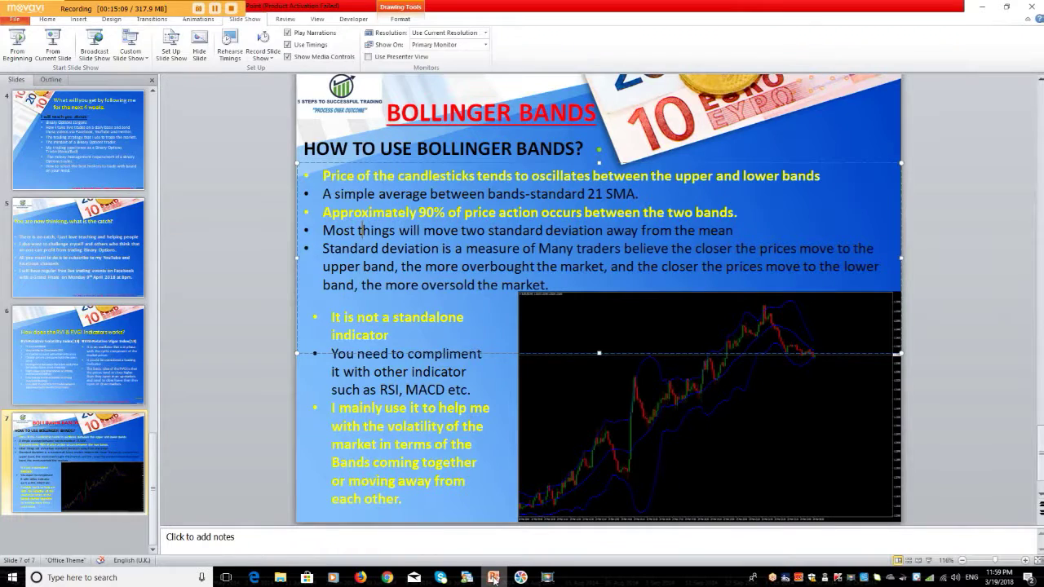
{"action": "left_click", "coordinate": [53, 42]}
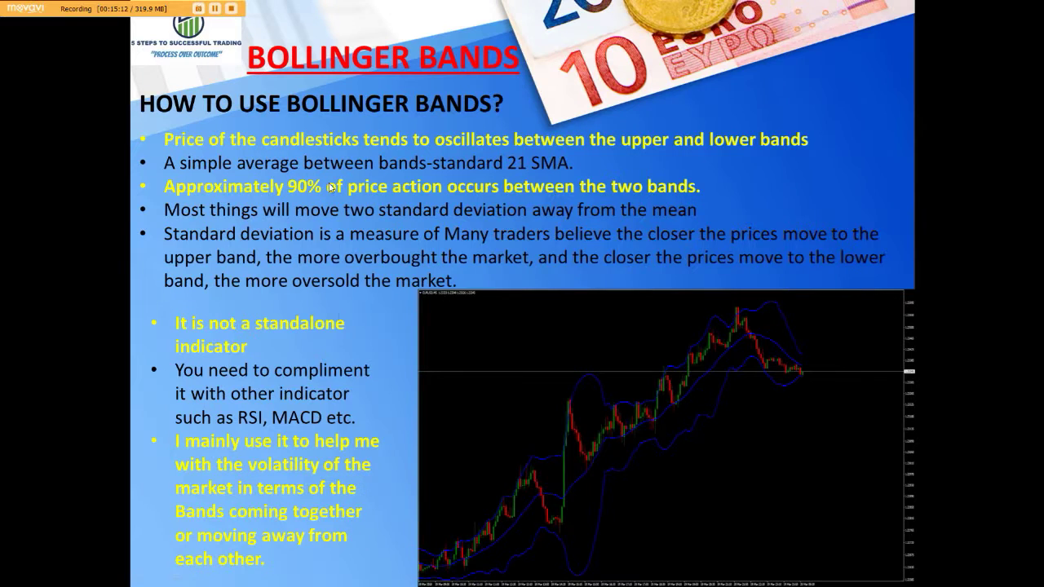